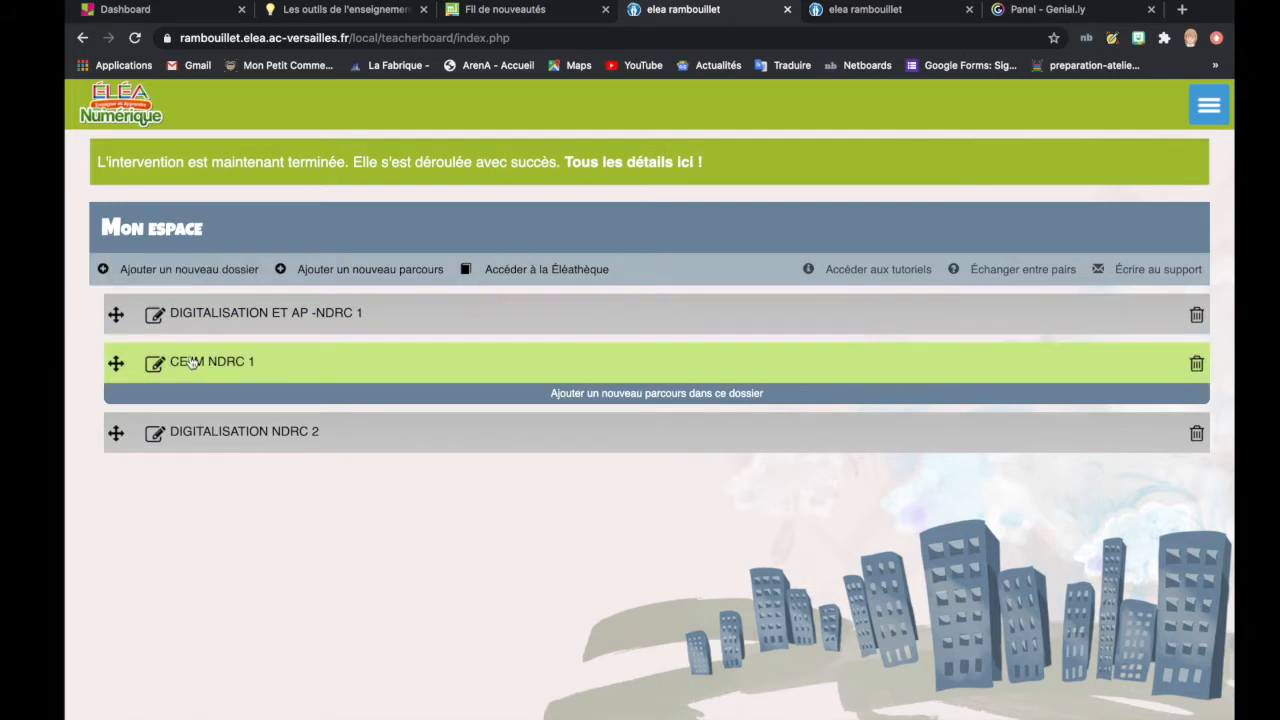
Open the Thème 1 course in the CEJM NDRC 1 folder and examine its content from the introduction to the theme synthesis
{"action": "left_click", "coordinate": [192, 363]}
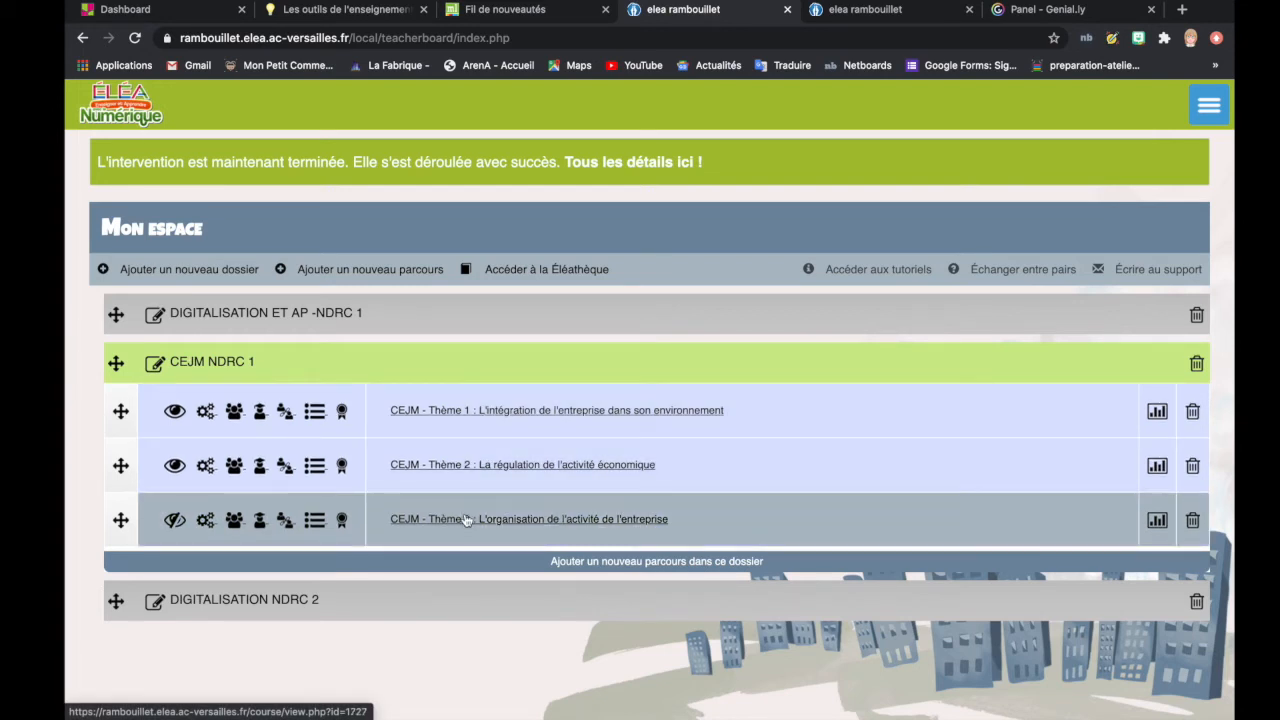
{"action": "left_click", "coordinate": [442, 411]}
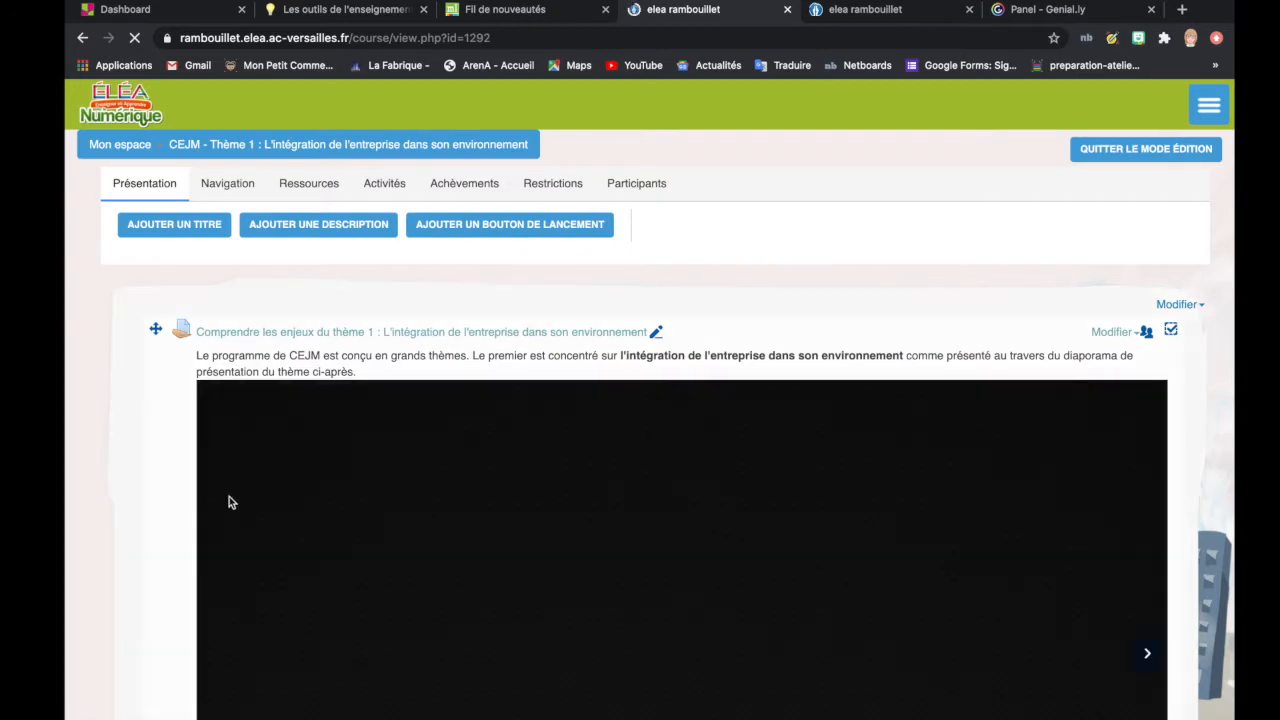
{"action": "scroll", "coordinate": [133, 507], "scroll_direction": "down", "scroll_amount": 2}
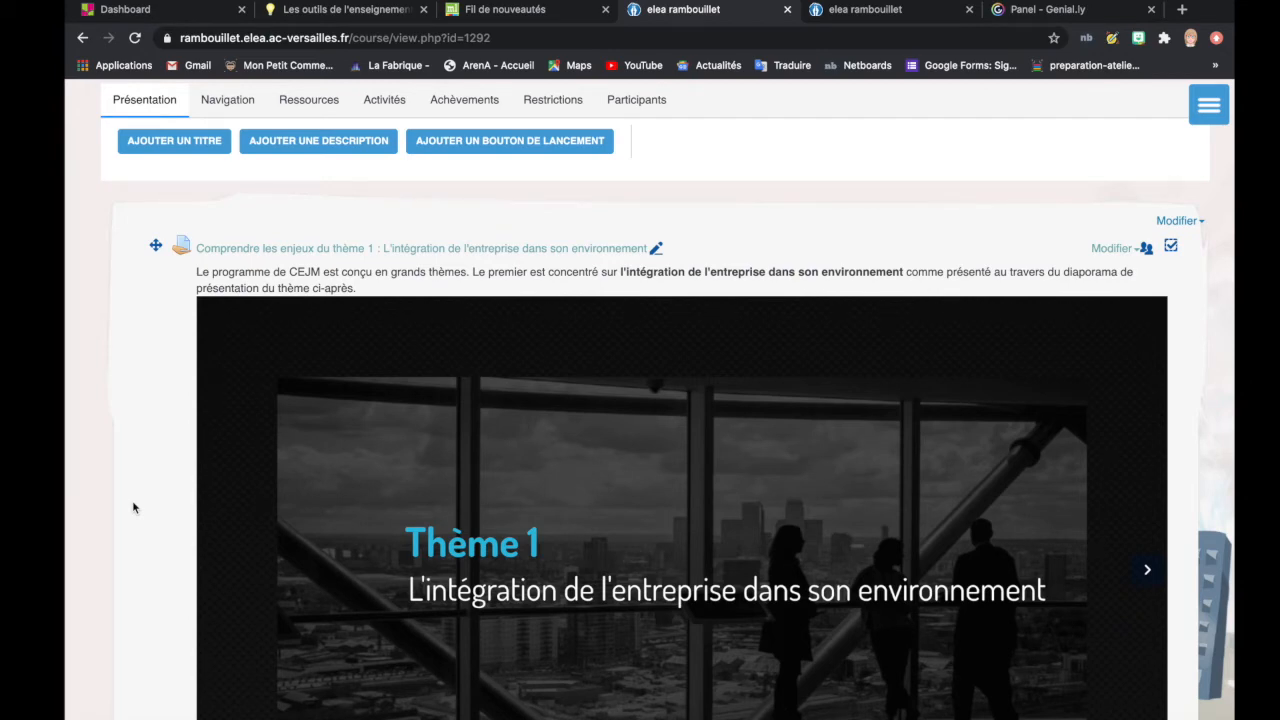
{"action": "scroll", "coordinate": [133, 507], "scroll_direction": "down", "scroll_amount": 10}
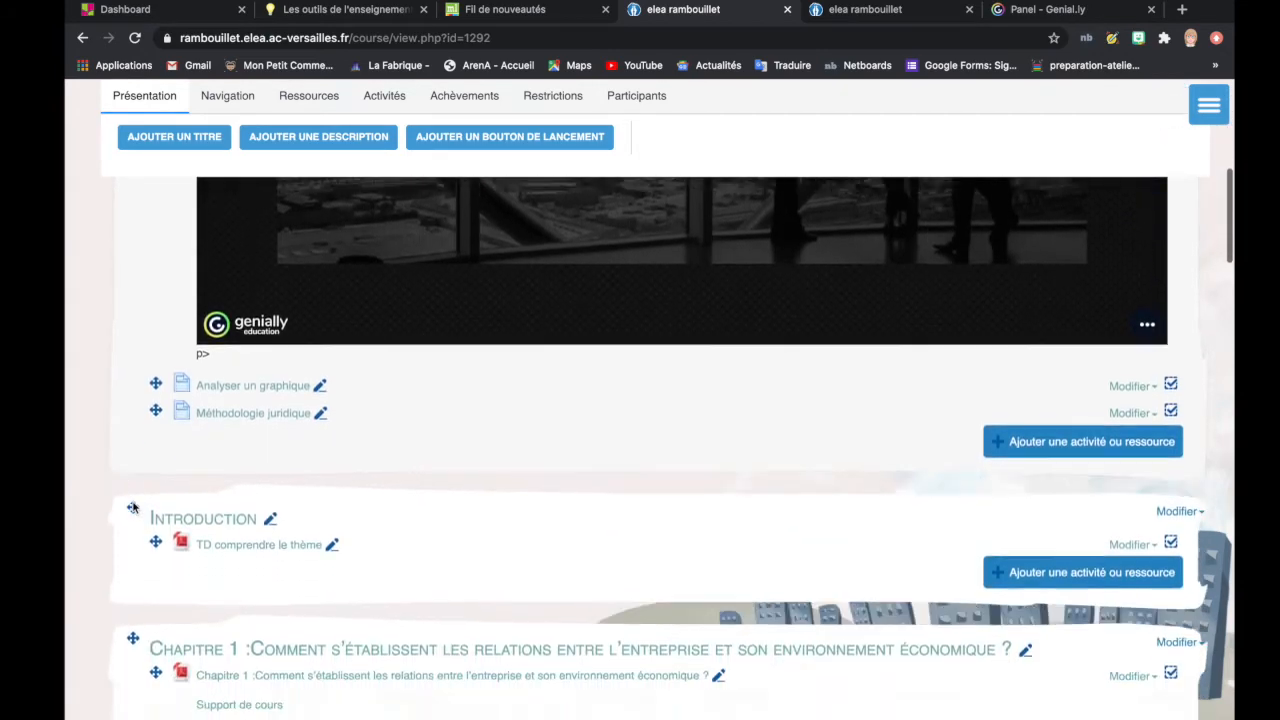
{"action": "scroll", "coordinate": [133, 507], "scroll_direction": "down", "scroll_amount": 3}
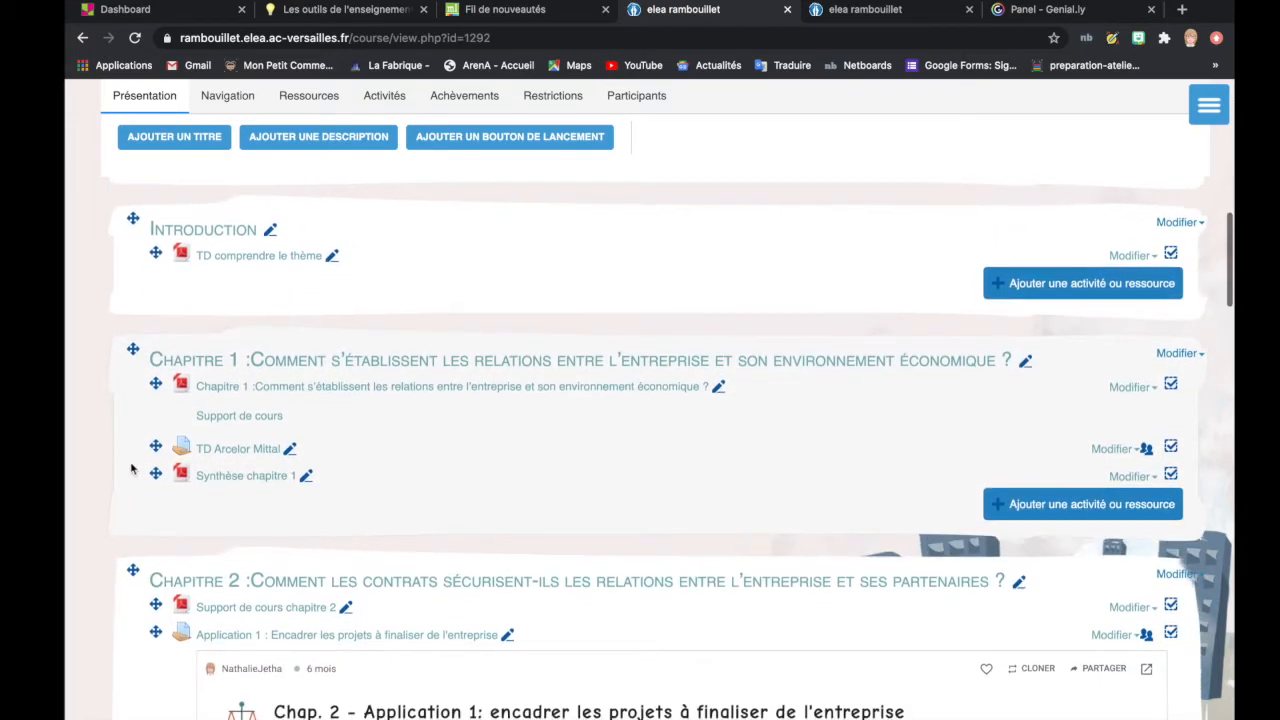
{"action": "scroll", "coordinate": [185, 431], "scroll_direction": "down", "scroll_amount": 10}
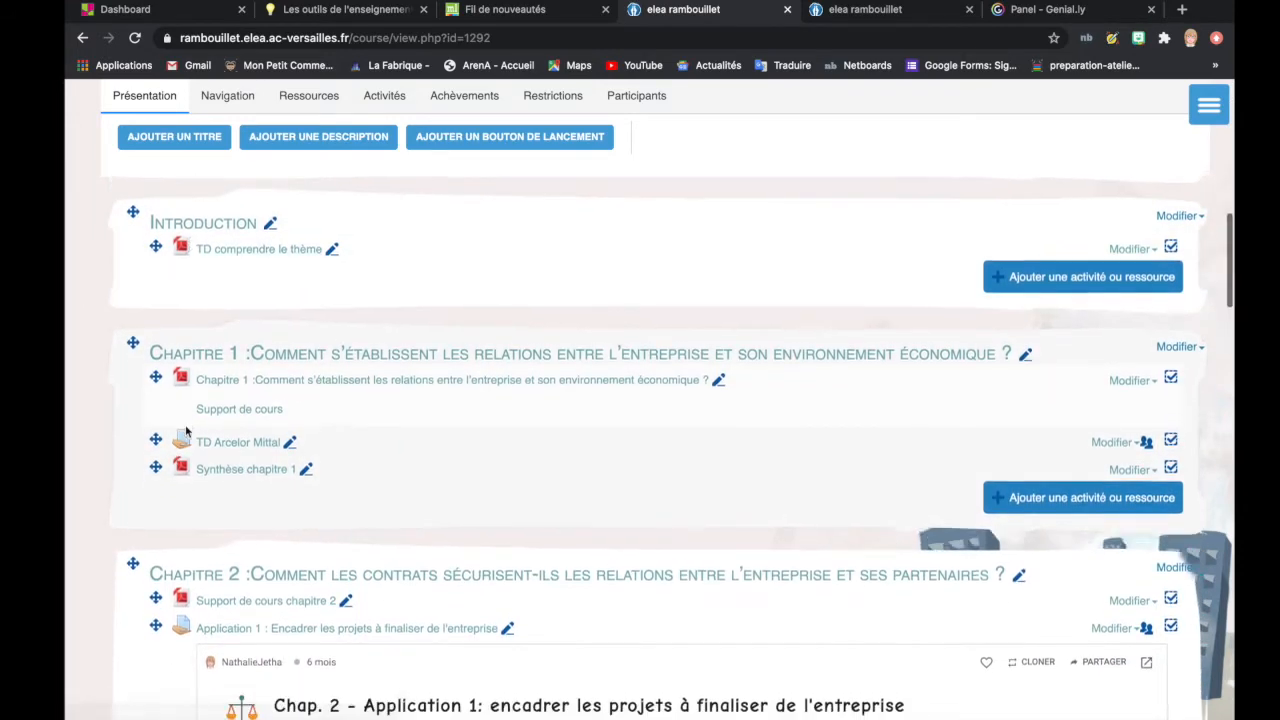
{"action": "scroll", "coordinate": [185, 431], "scroll_direction": "down", "scroll_amount": 10}
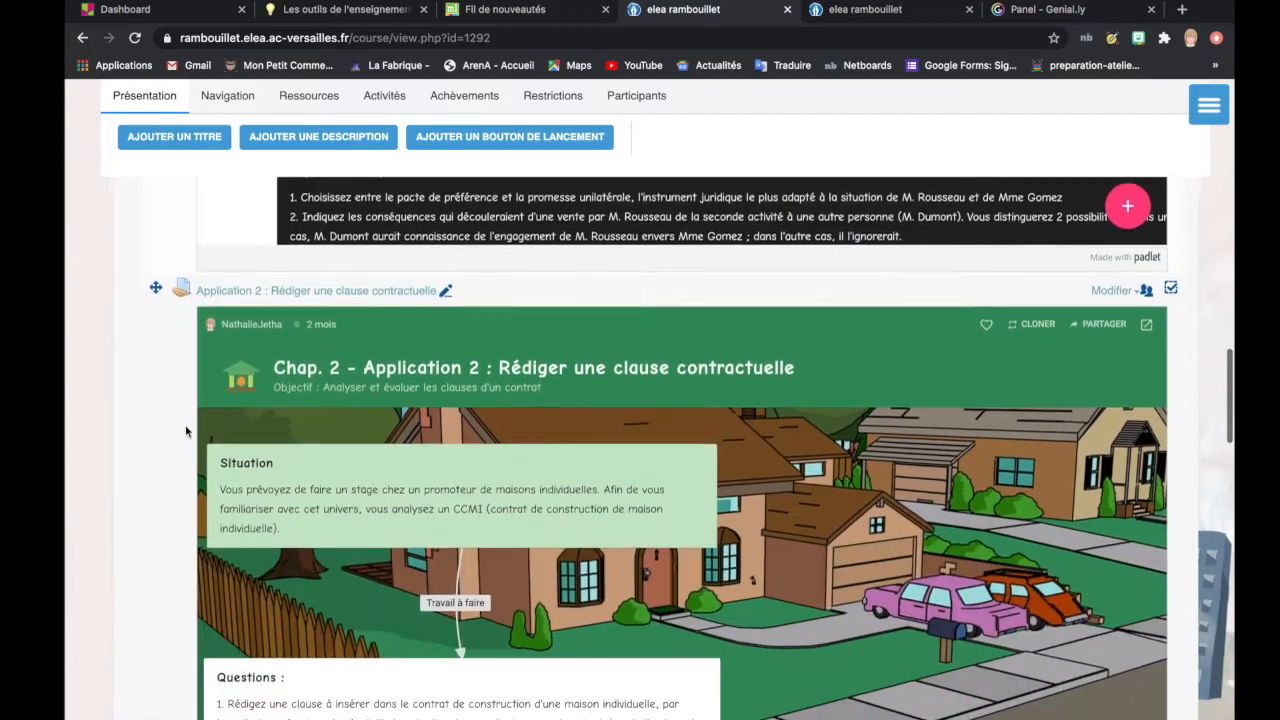
{"action": "scroll", "coordinate": [185, 431], "scroll_direction": "down", "scroll_amount": 15}
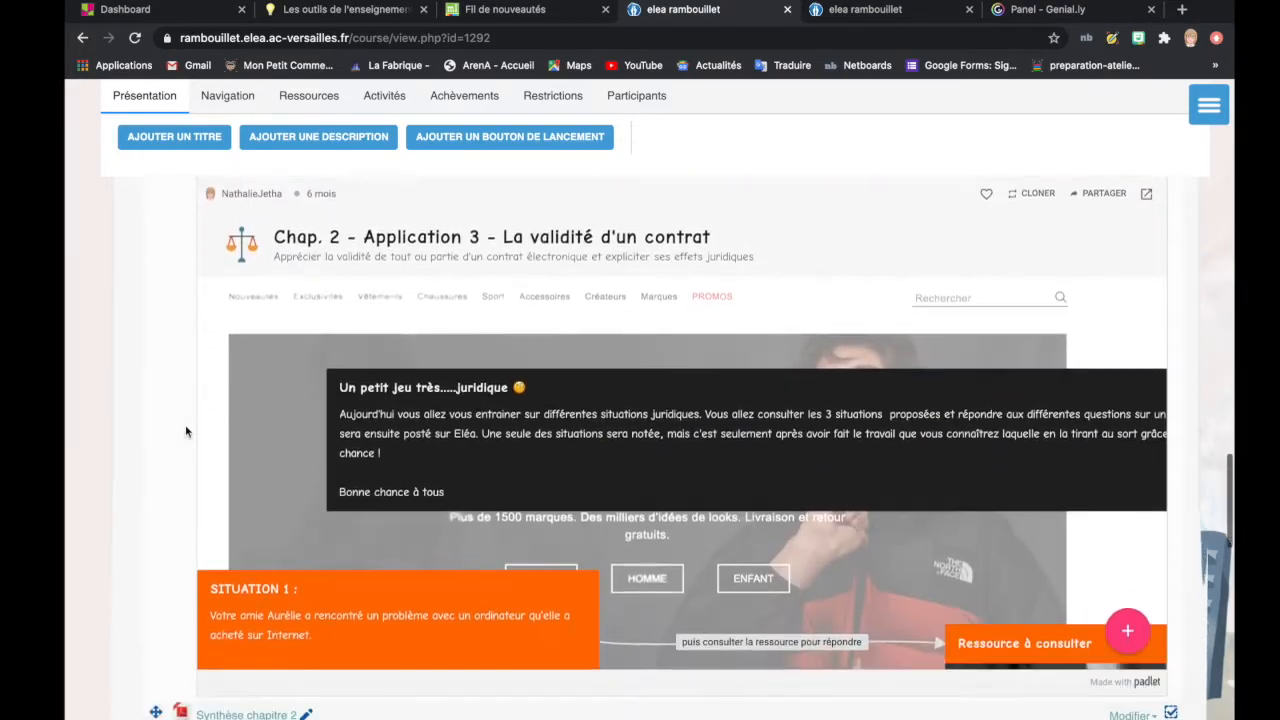
{"action": "scroll", "coordinate": [185, 431], "scroll_direction": "down", "scroll_amount": 10}
{"action": "scroll", "coordinate": [185, 431], "scroll_direction": "down", "scroll_amount": 10}
{"action": "scroll", "coordinate": [185, 431], "scroll_direction": "up", "scroll_amount": 7}
{"action": "scroll", "coordinate": [185, 431], "scroll_direction": "down", "scroll_amount": 20}
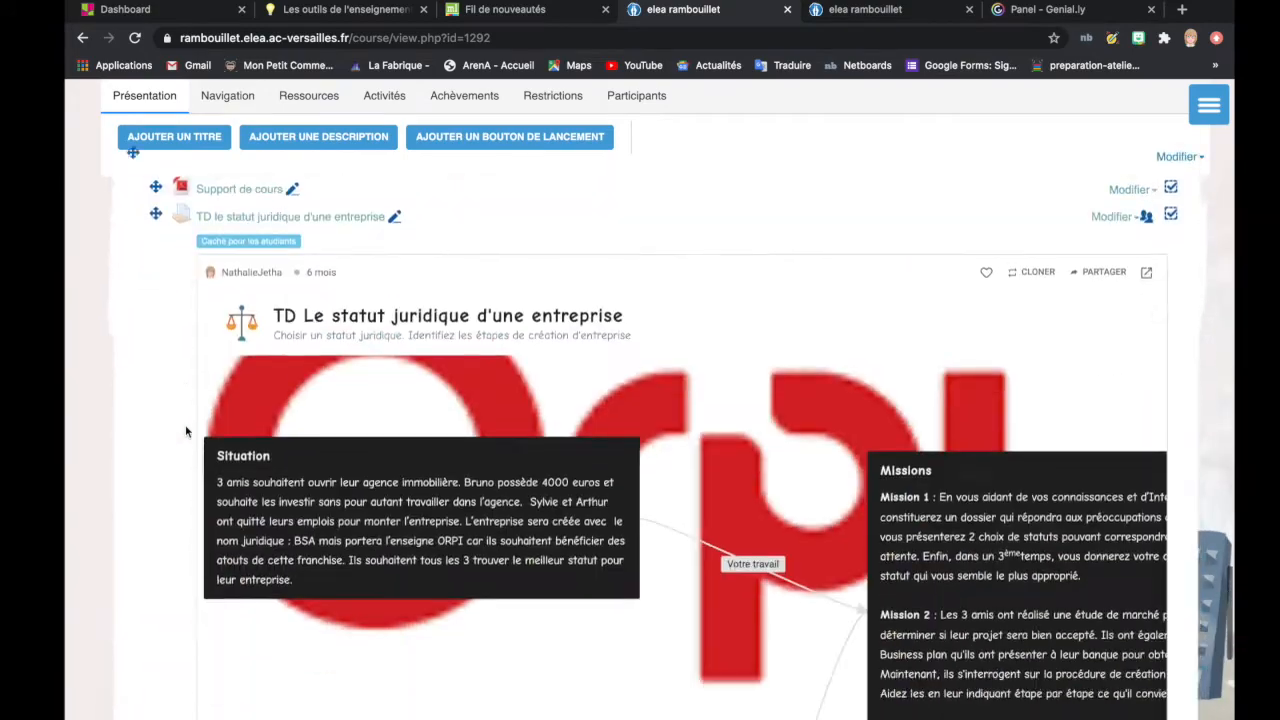
{"action": "scroll", "coordinate": [207, 716], "scroll_direction": "down", "scroll_amount": 3}
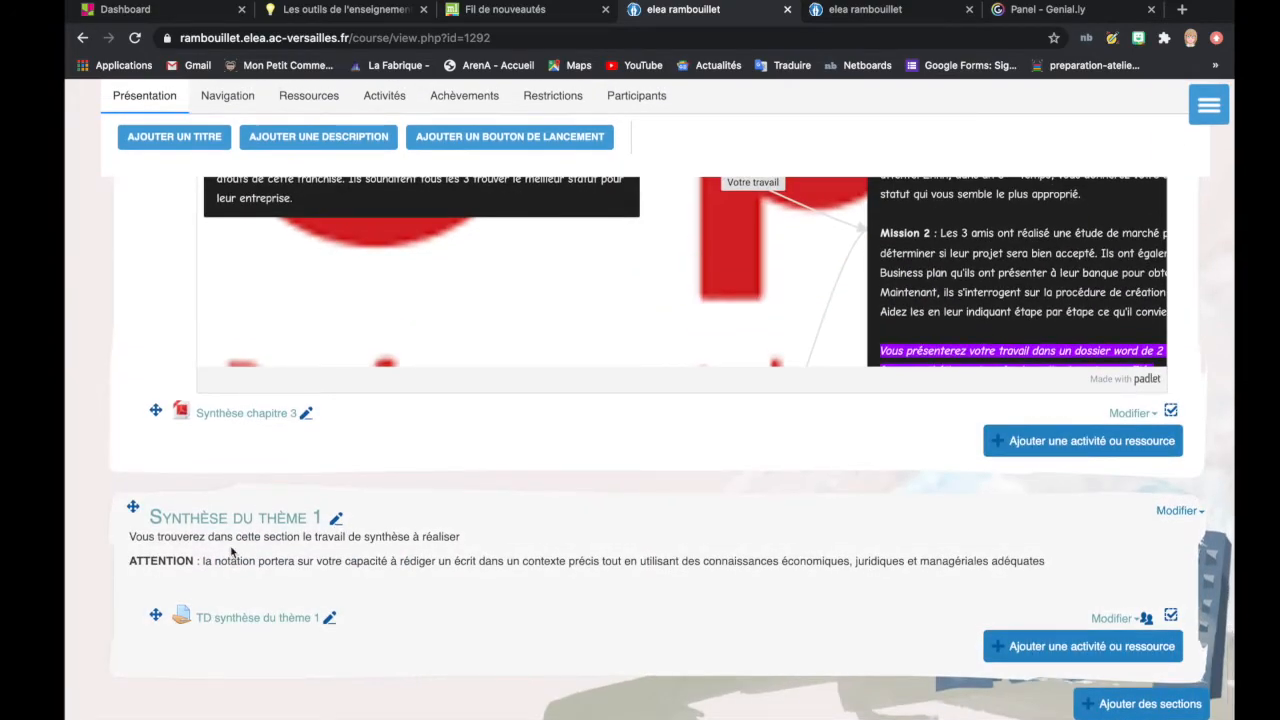
{"action": "scroll", "coordinate": [231, 551], "scroll_direction": "up", "scroll_amount": 15}
{"action": "scroll", "coordinate": [231, 551], "scroll_direction": "up", "scroll_amount": 15}
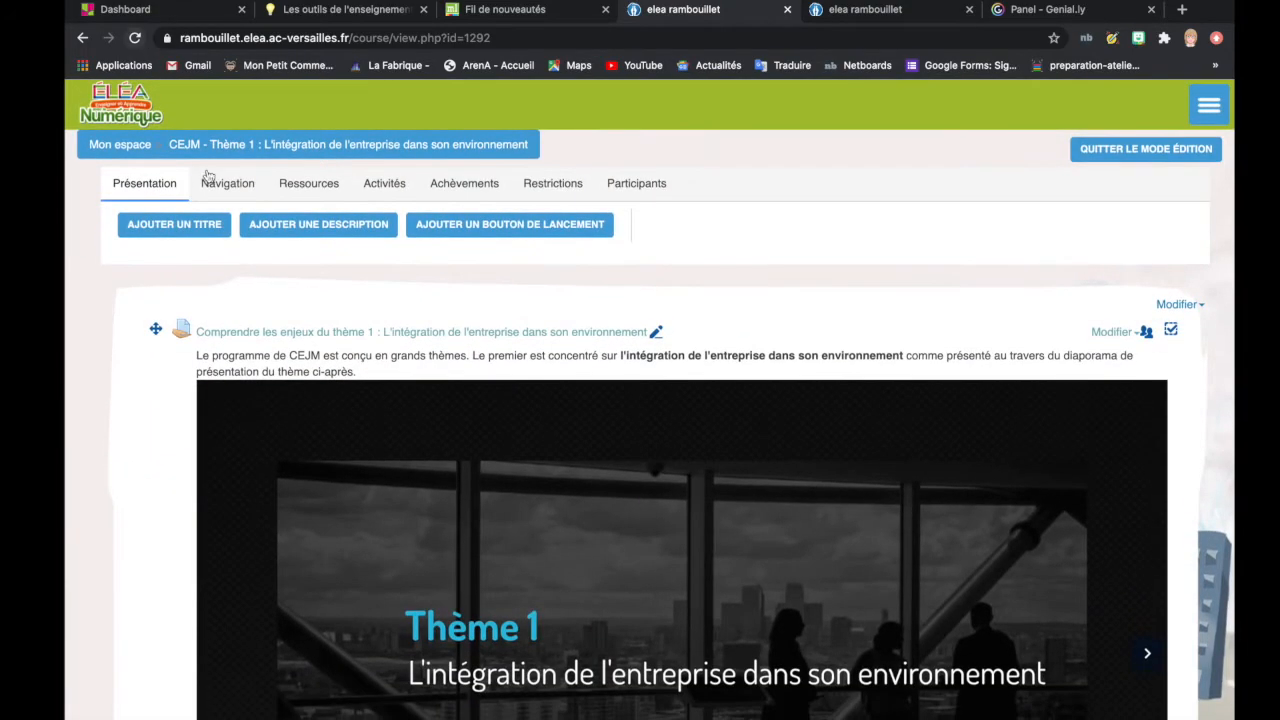
Return to Mon espace, collapse the CEJM NDRC 1 folder, and add a new folder named "CEJM NDRC2"
{"action": "left_click", "coordinate": [120, 145]}
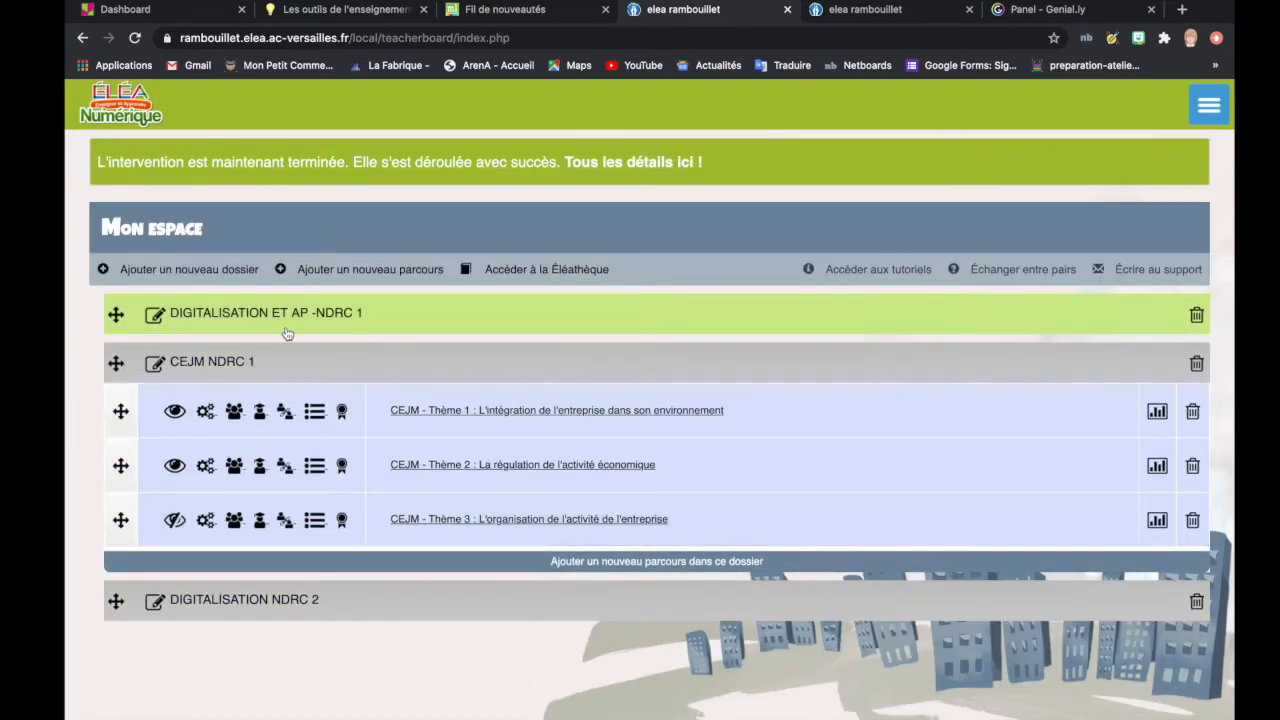
{"action": "left_click", "coordinate": [312, 365]}
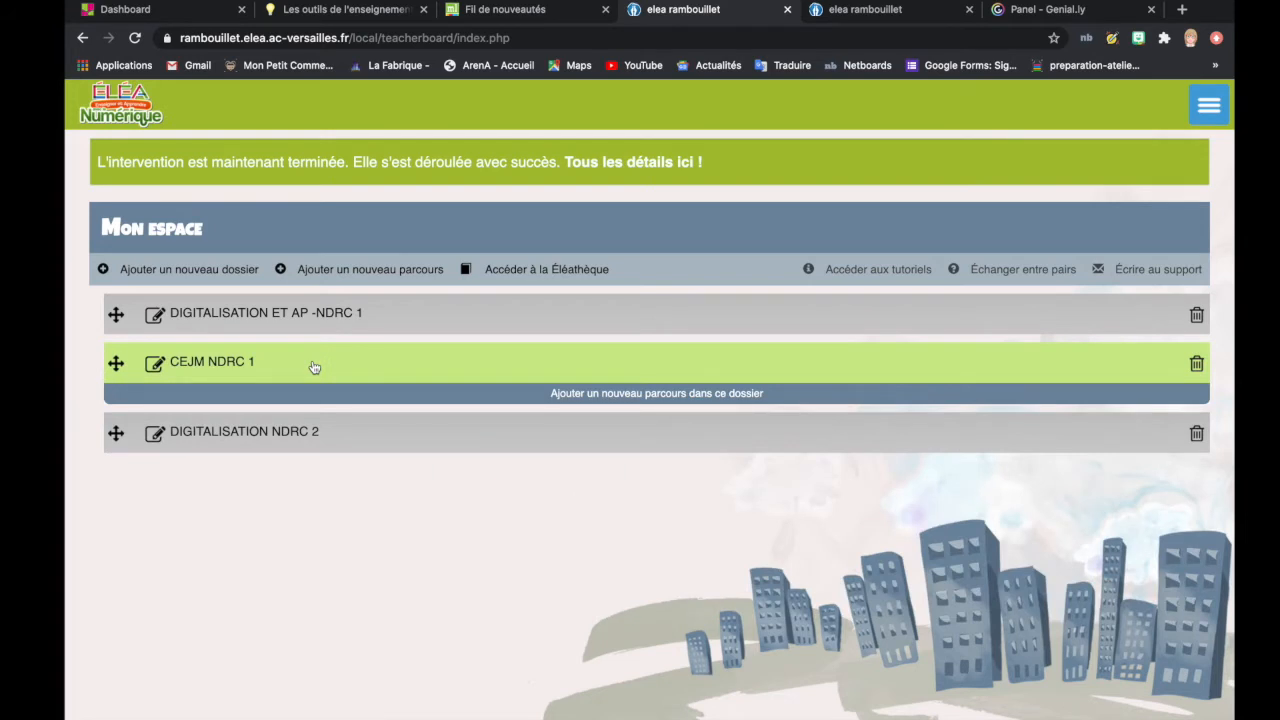
{"action": "left_click", "coordinate": [200, 272]}
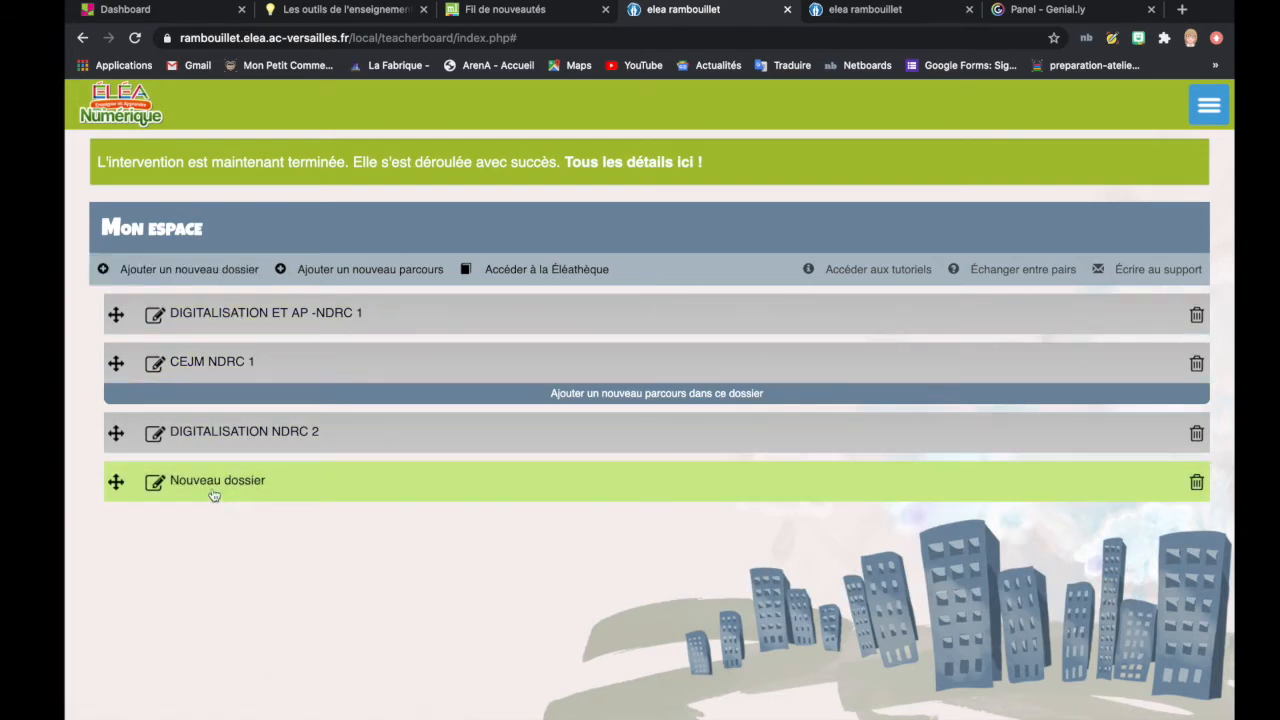
{"action": "left_click", "coordinate": [155, 483]}
{"action": "left_click_drag", "start_coordinate": [278, 478], "coordinate": [165, 480]}
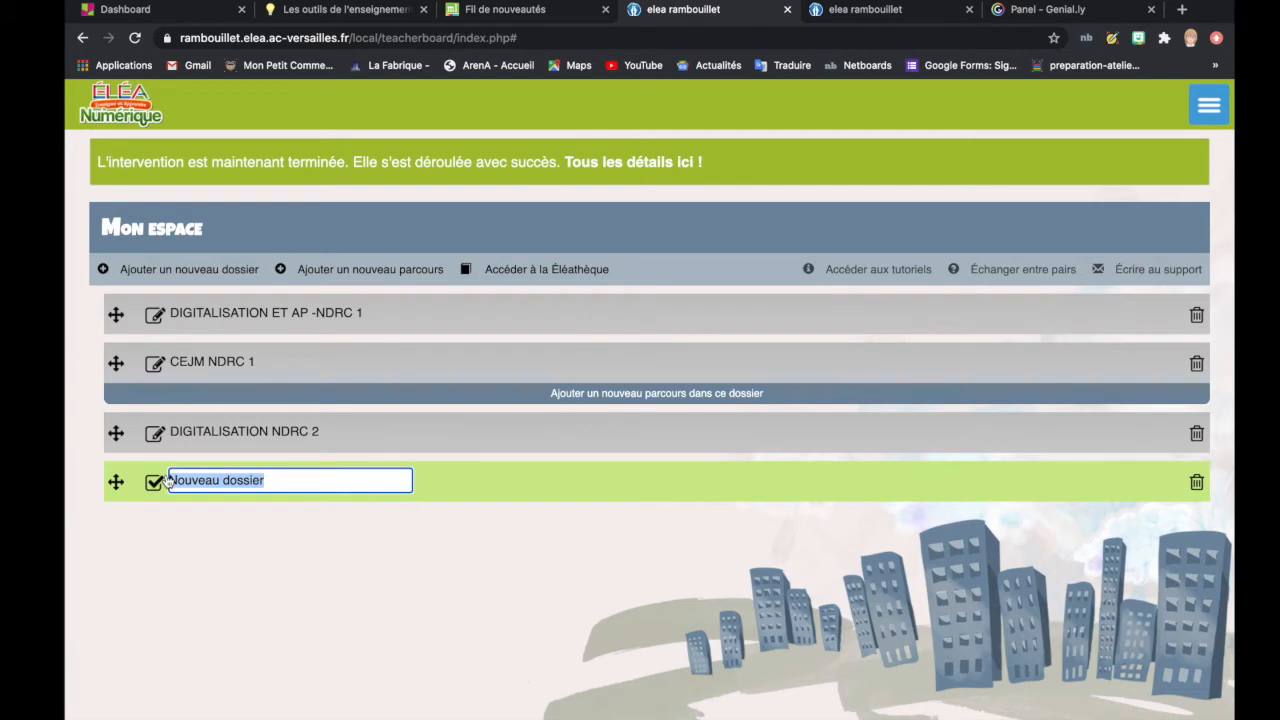
{"action": "type", "text": "CEJ"}
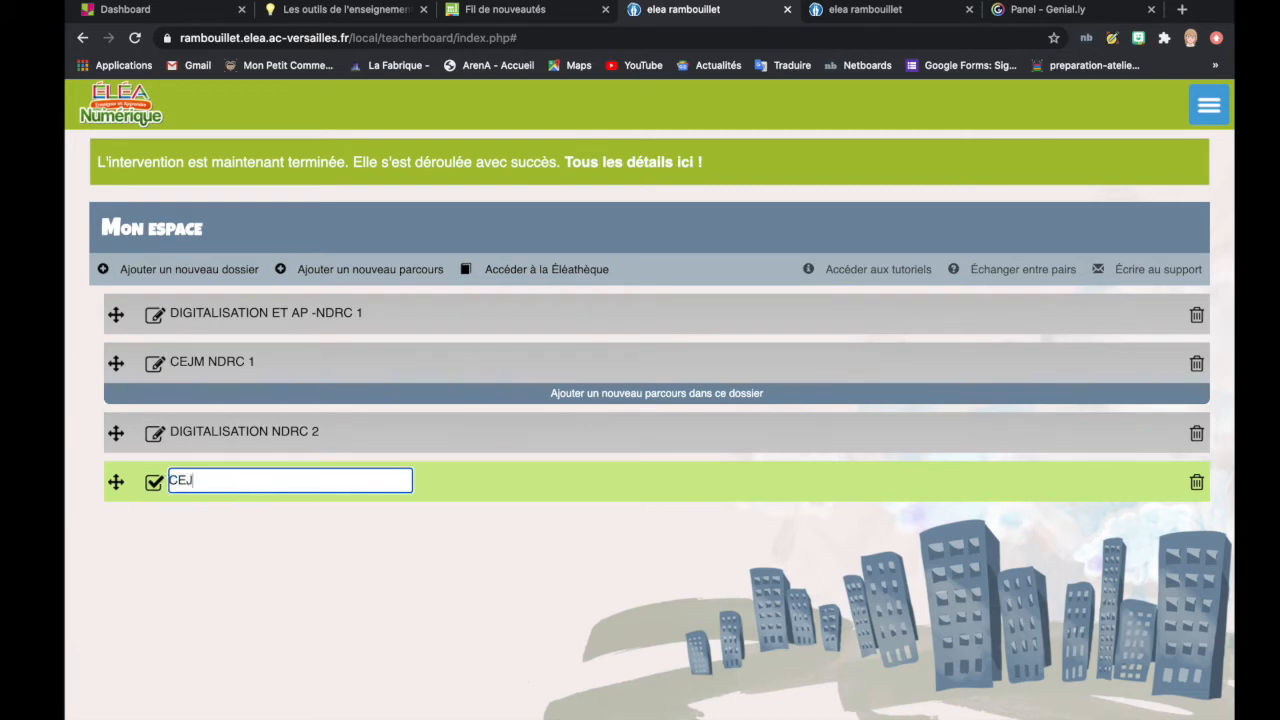
{"action": "type", "text": "M NDRC2"}
{"action": "left_click", "coordinate": [211, 521]}
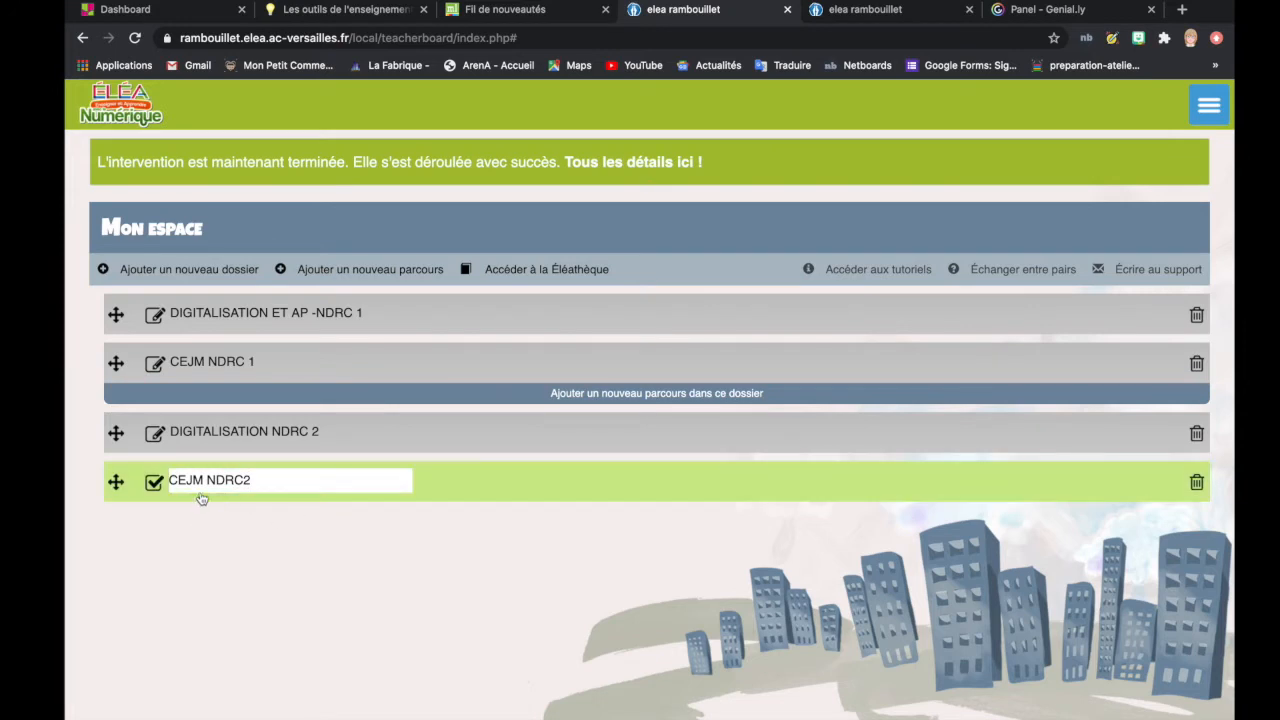
{"action": "left_click", "coordinate": [153, 482]}
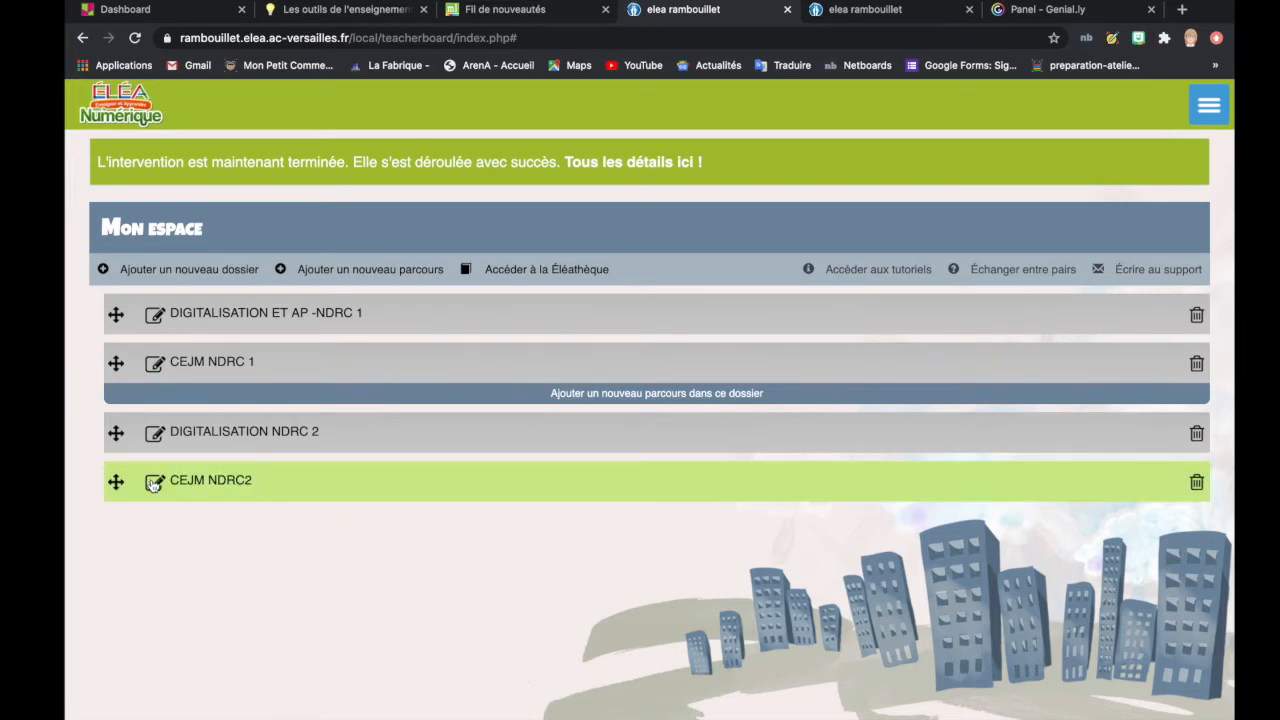
Create an empty course (Parcours vide) named "Thème 1 : L'environnement de l'entreprise" in the CEJM NDRC2 folder
{"action": "left_click", "coordinate": [318, 486]}
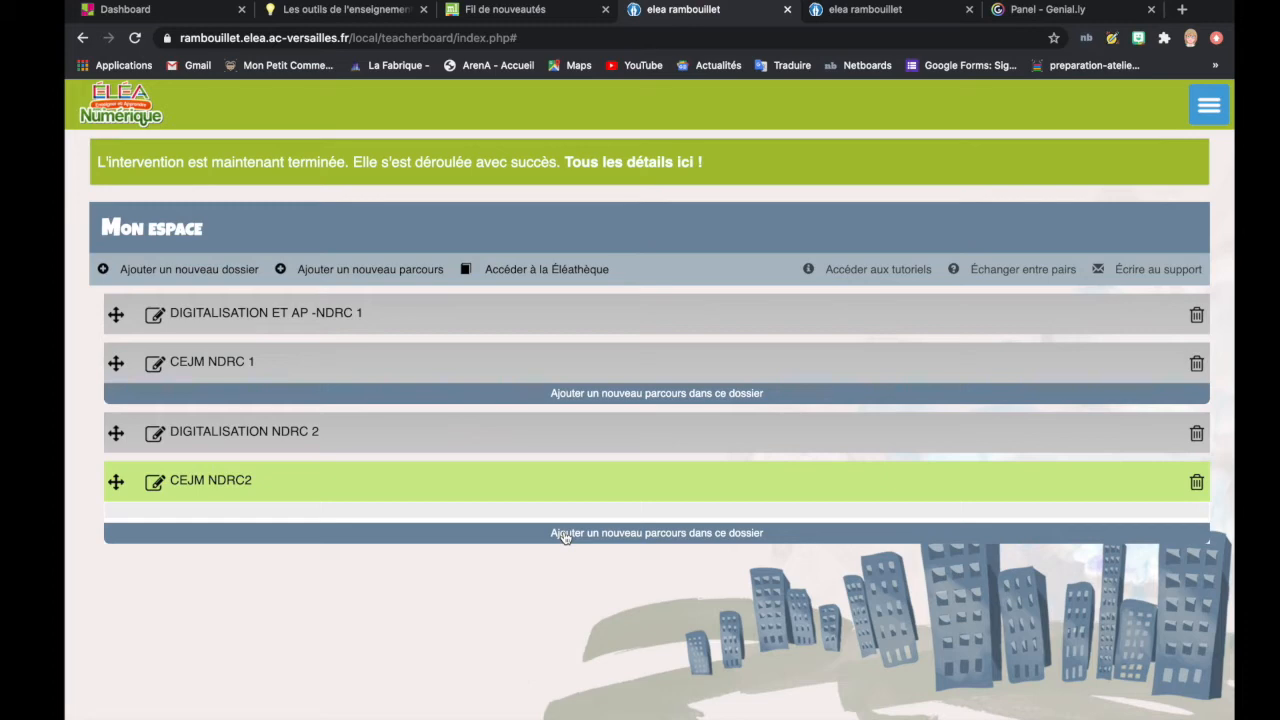
{"action": "left_click", "coordinate": [565, 535]}
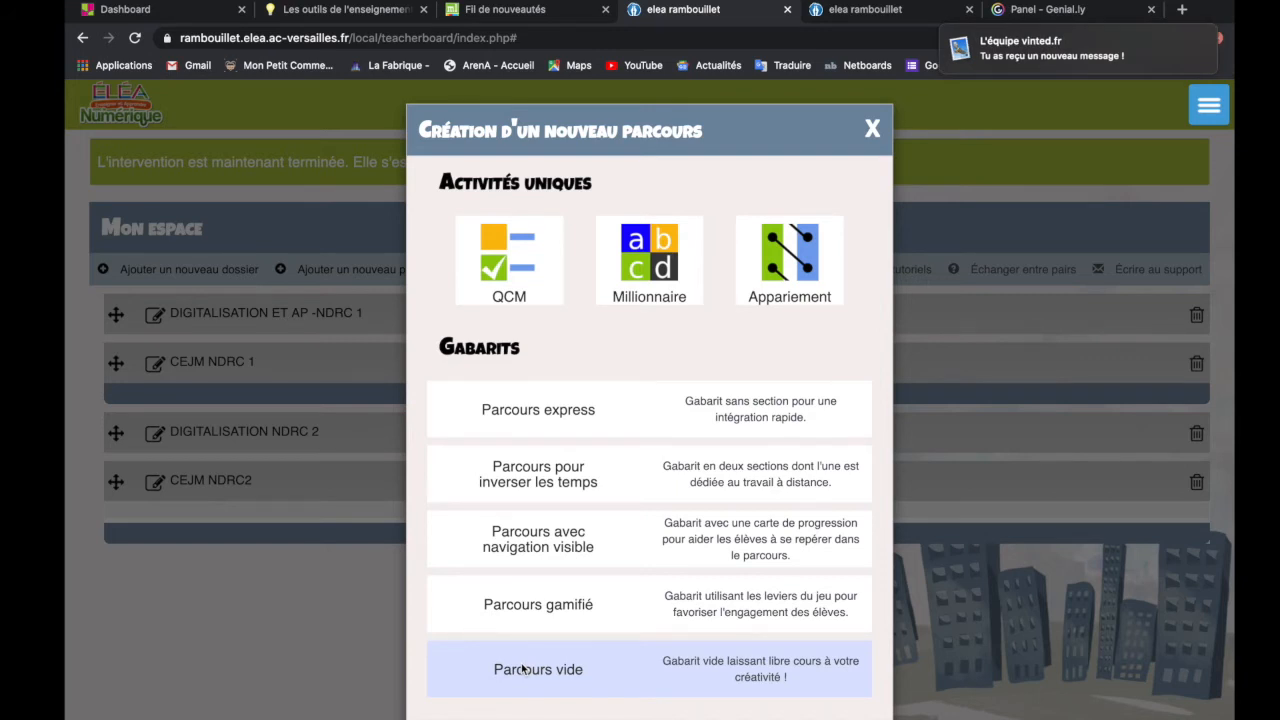
{"action": "left_click", "coordinate": [518, 672]}
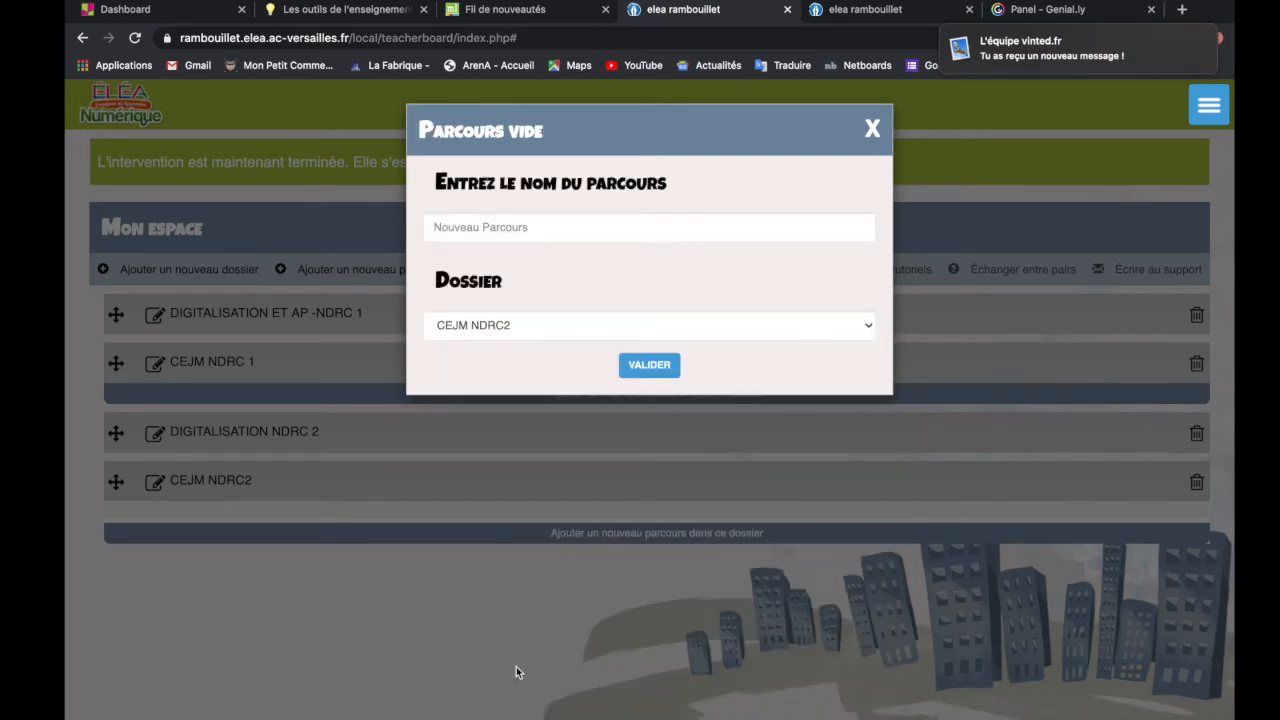
{"action": "left_click", "coordinate": [455, 236]}
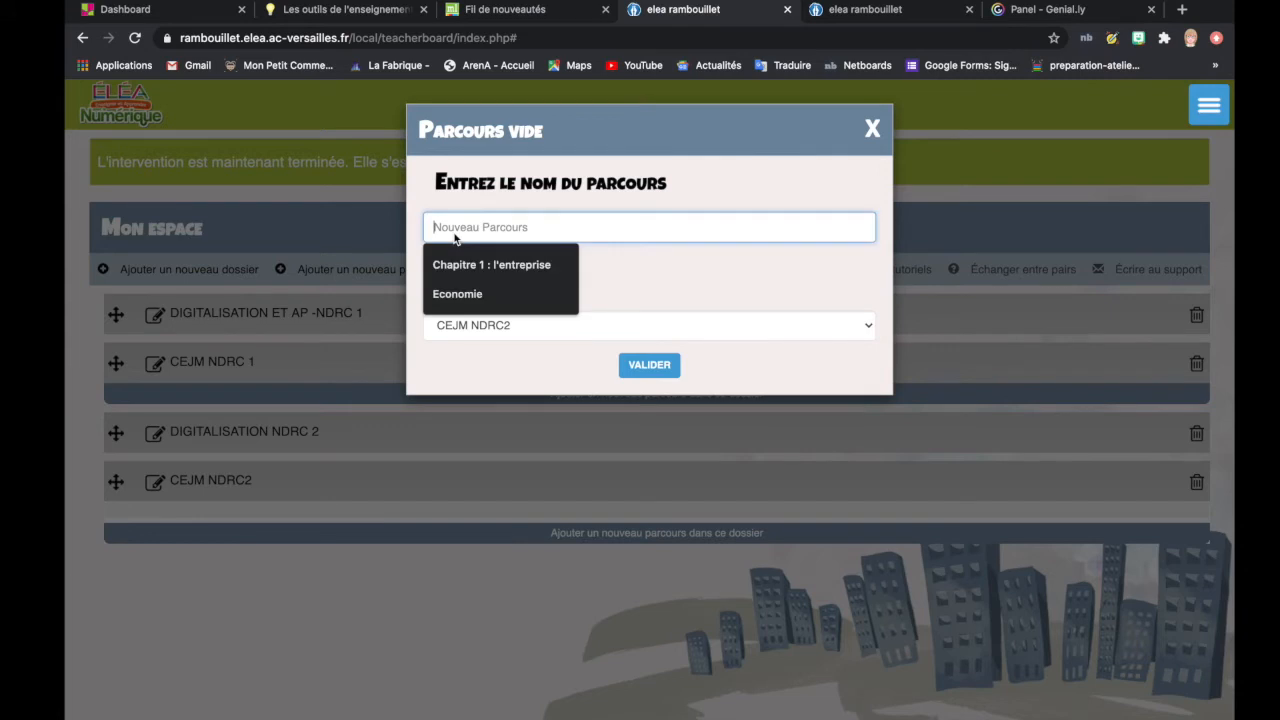
{"action": "type", "text": "T"}
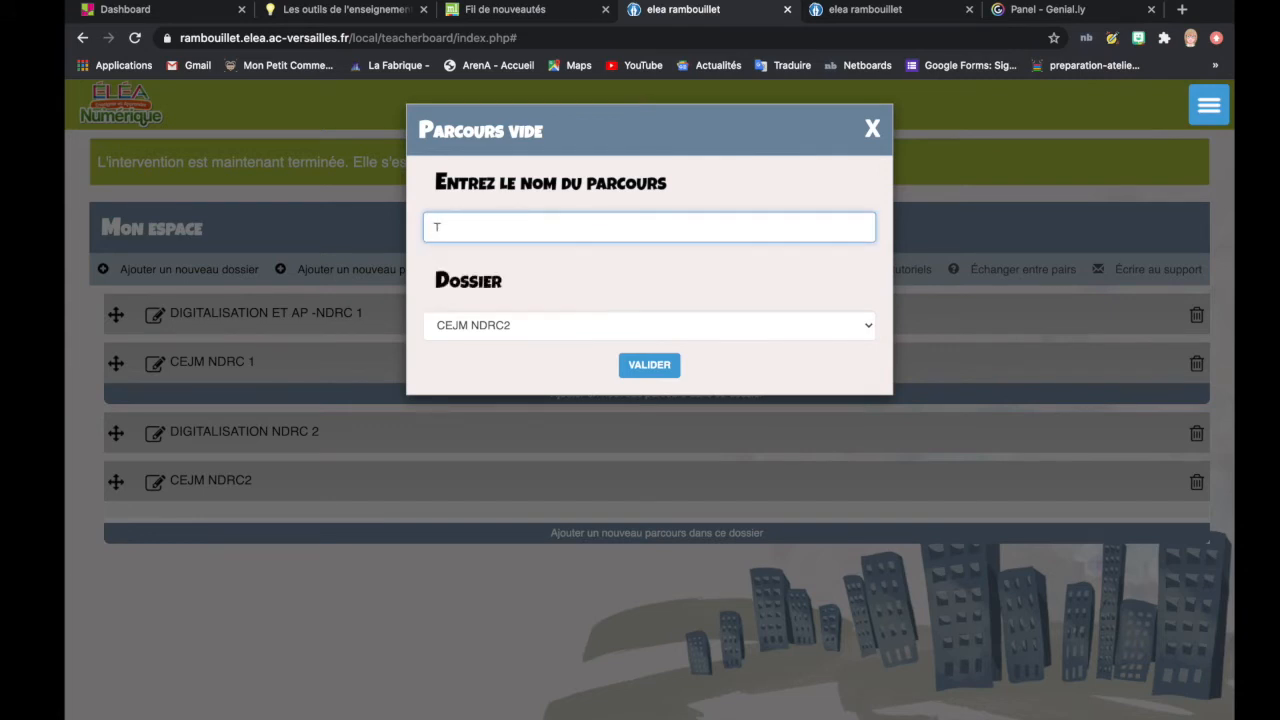
{"action": "type", "text": "hème 1 : L'environnement de l'entreprise"}
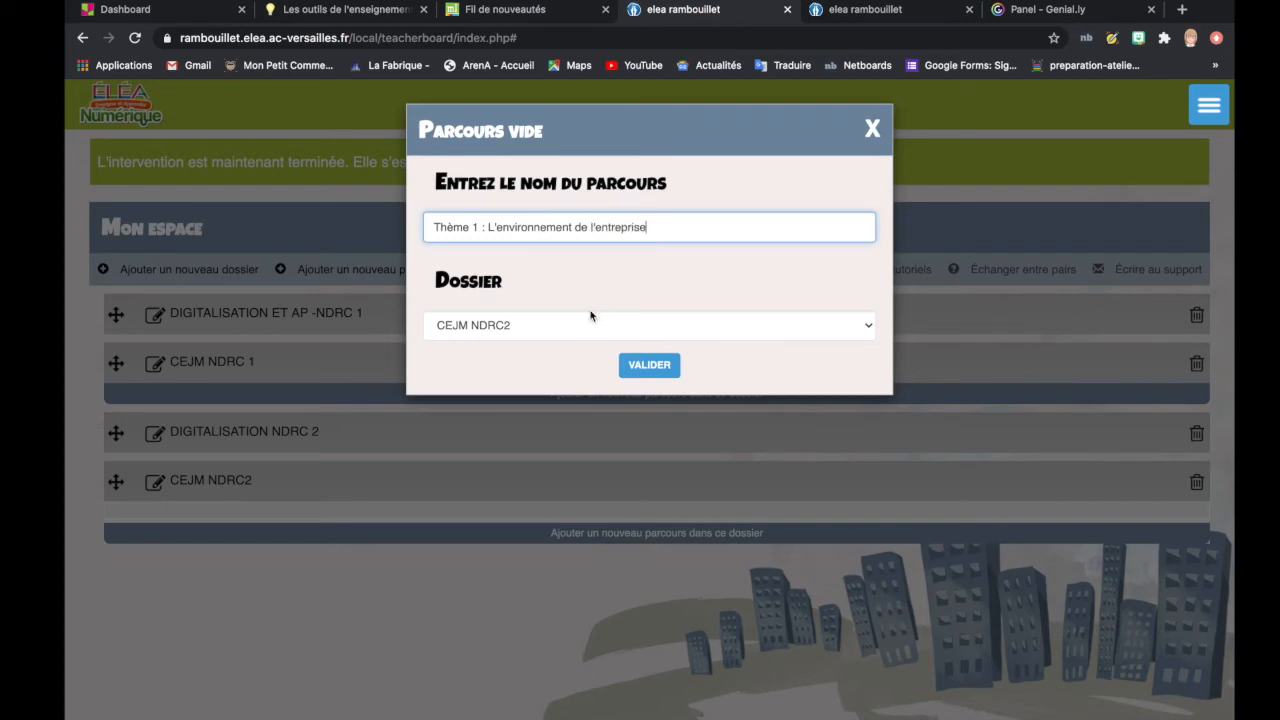
{"action": "left_click", "coordinate": [650, 365]}
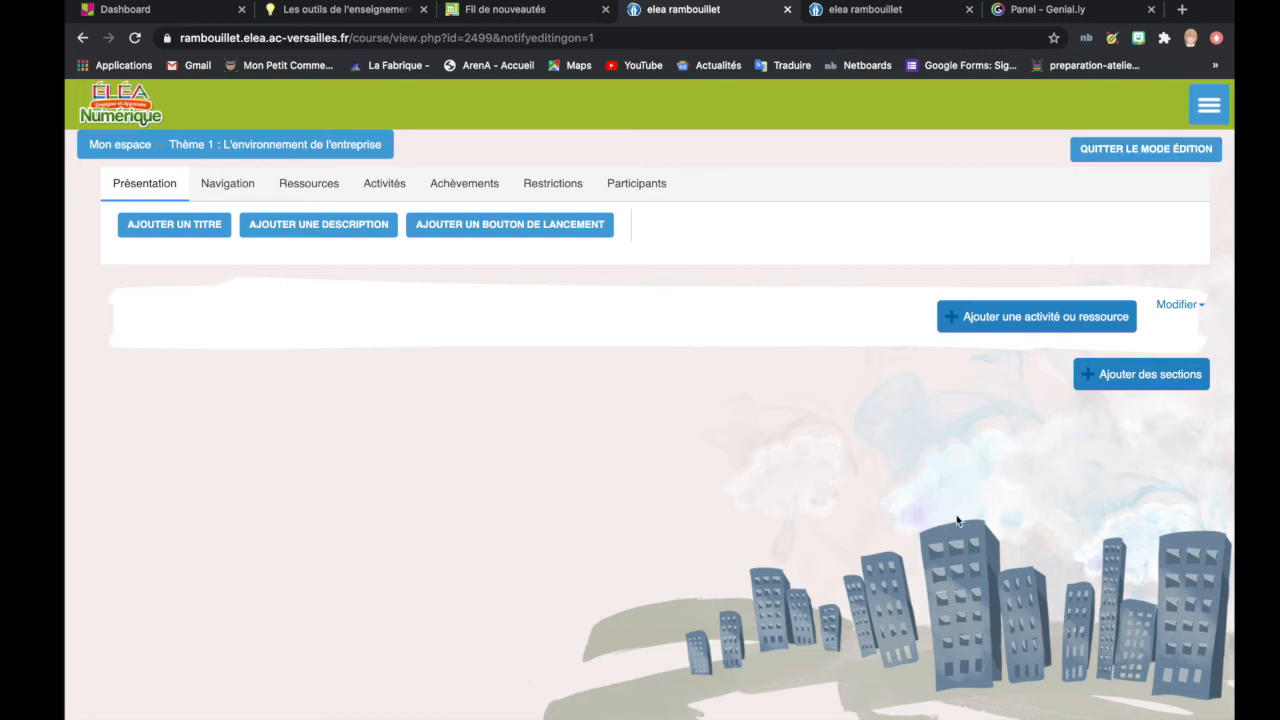
Turn the new course's edit mode off and back on, and add three sections to the course
{"action": "left_click", "coordinate": [1117, 150]}
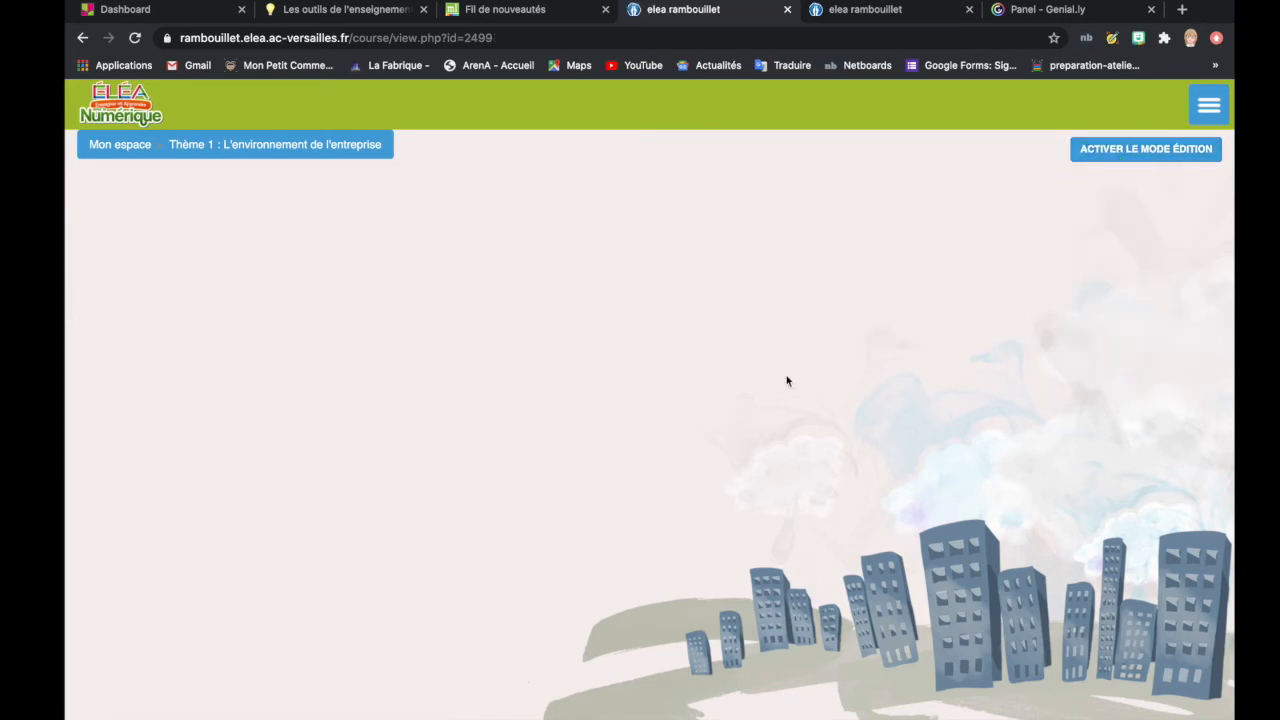
{"action": "left_click", "coordinate": [1135, 151]}
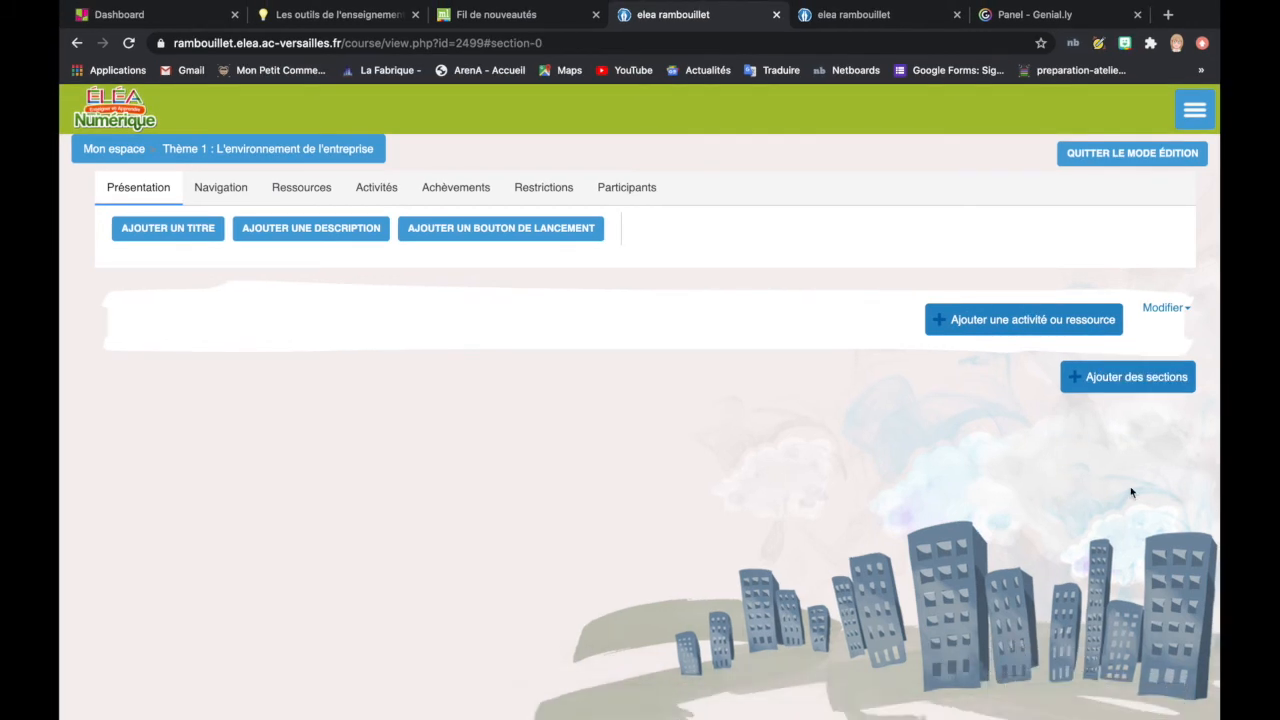
{"action": "left_click", "coordinate": [1131, 378]}
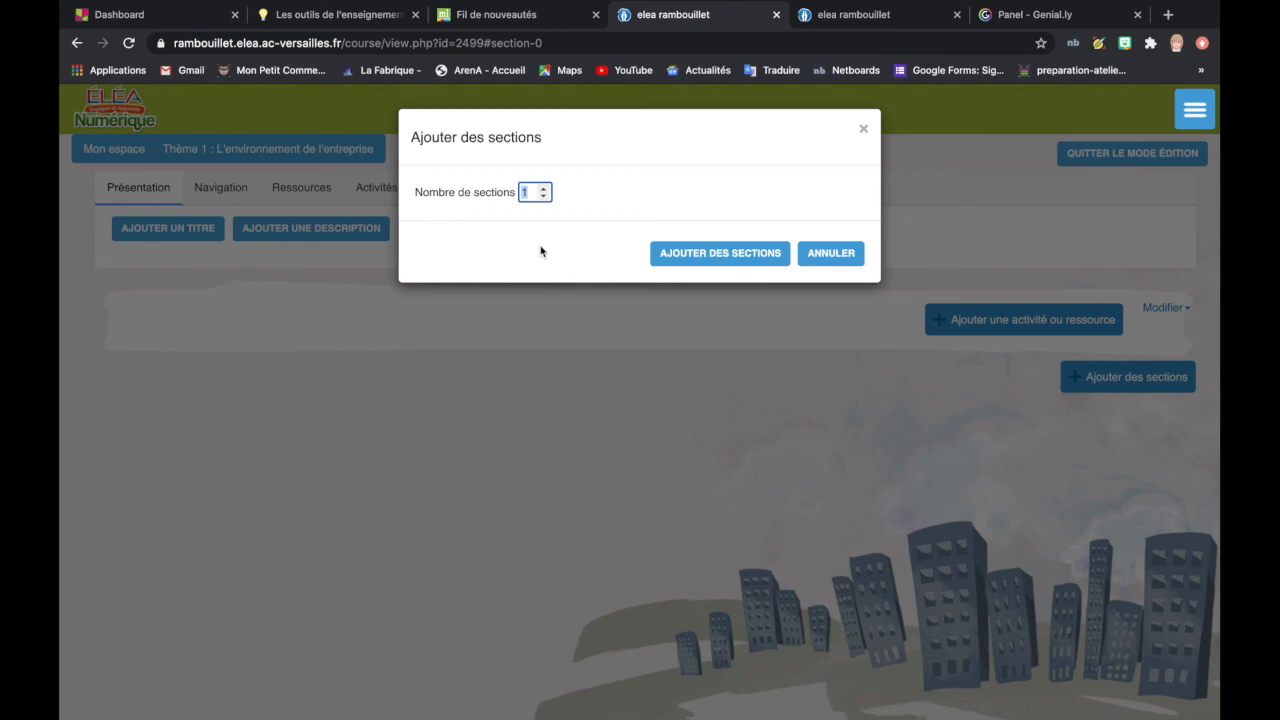
{"action": "left_click", "coordinate": [544, 190]}
{"action": "left_click", "coordinate": [698, 254]}
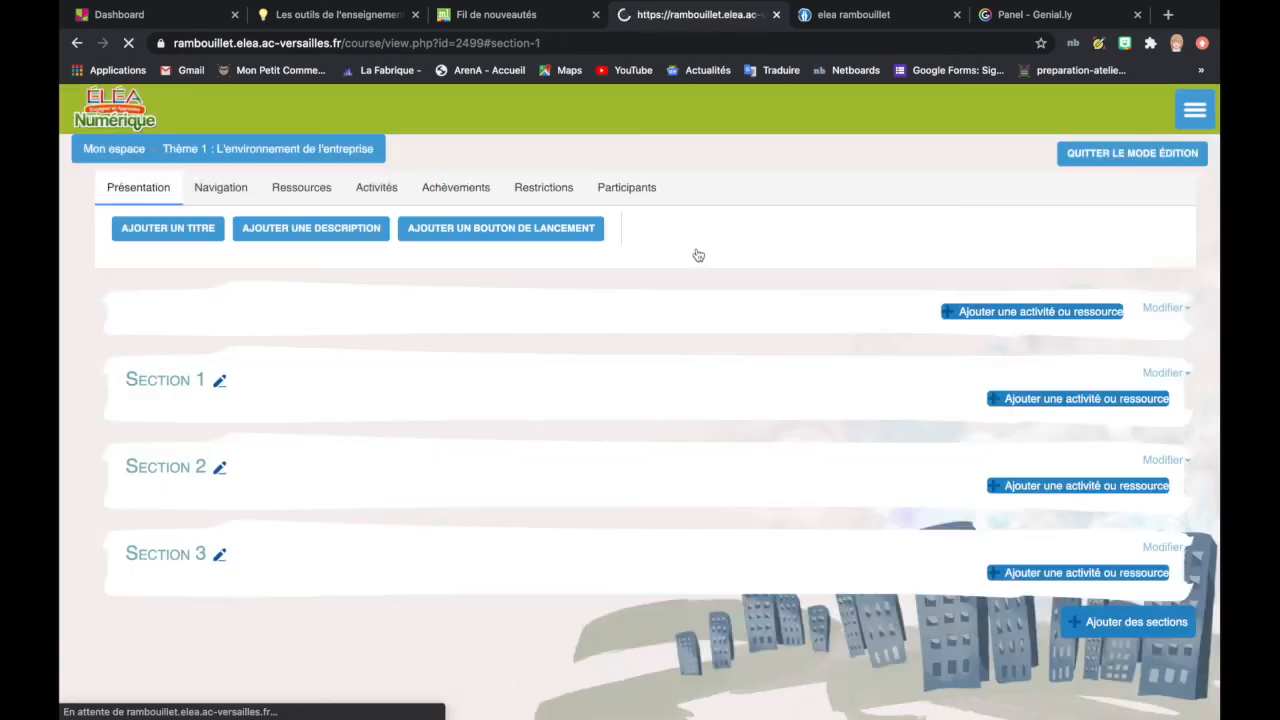